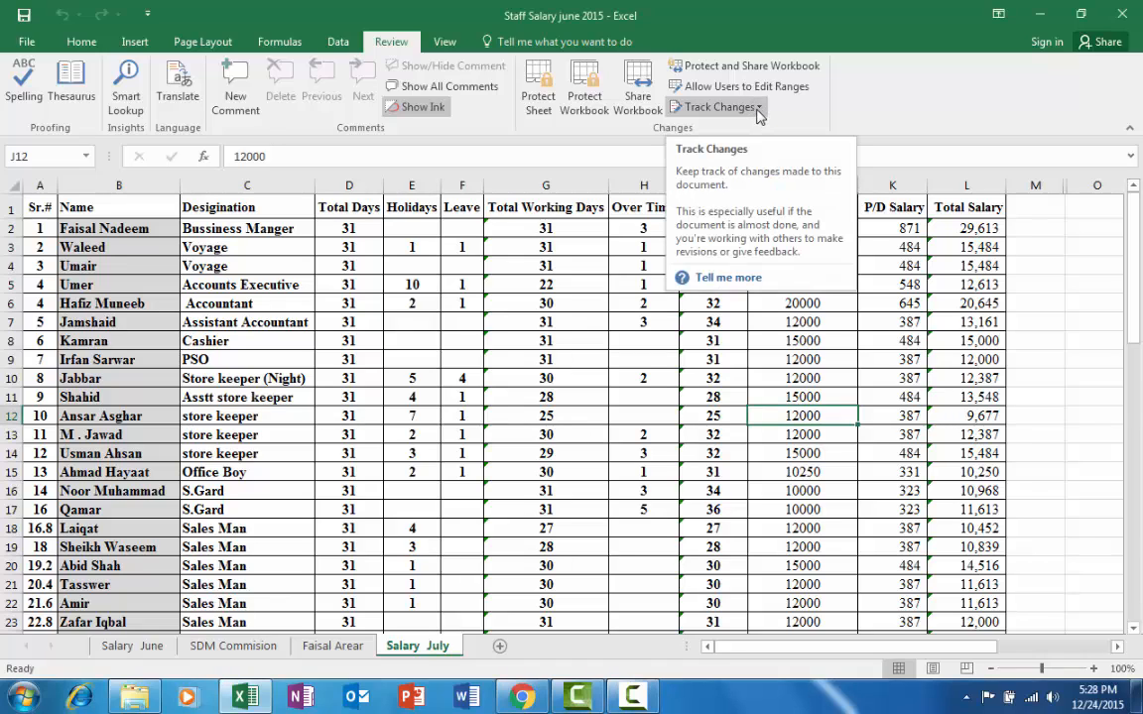
Step: Turn on tracking of changes while editing, which also shares the workbook, in the Highlight Changes settings
click(758, 110)
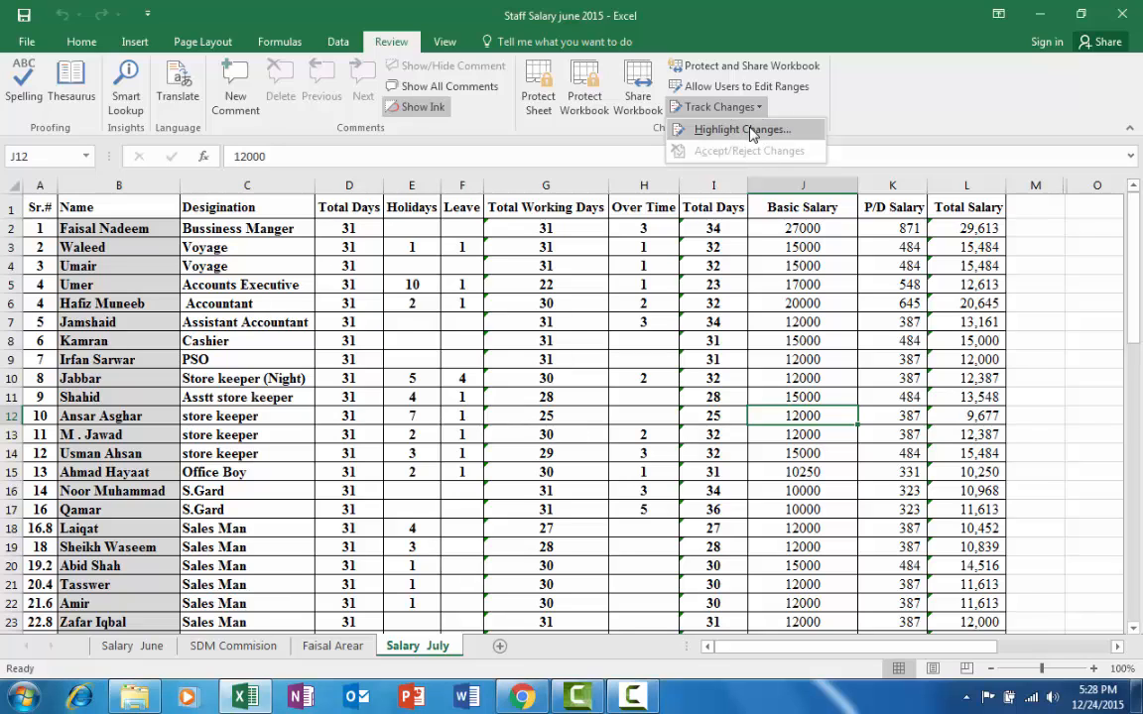
click(756, 133)
drag(685, 194, 657, 192)
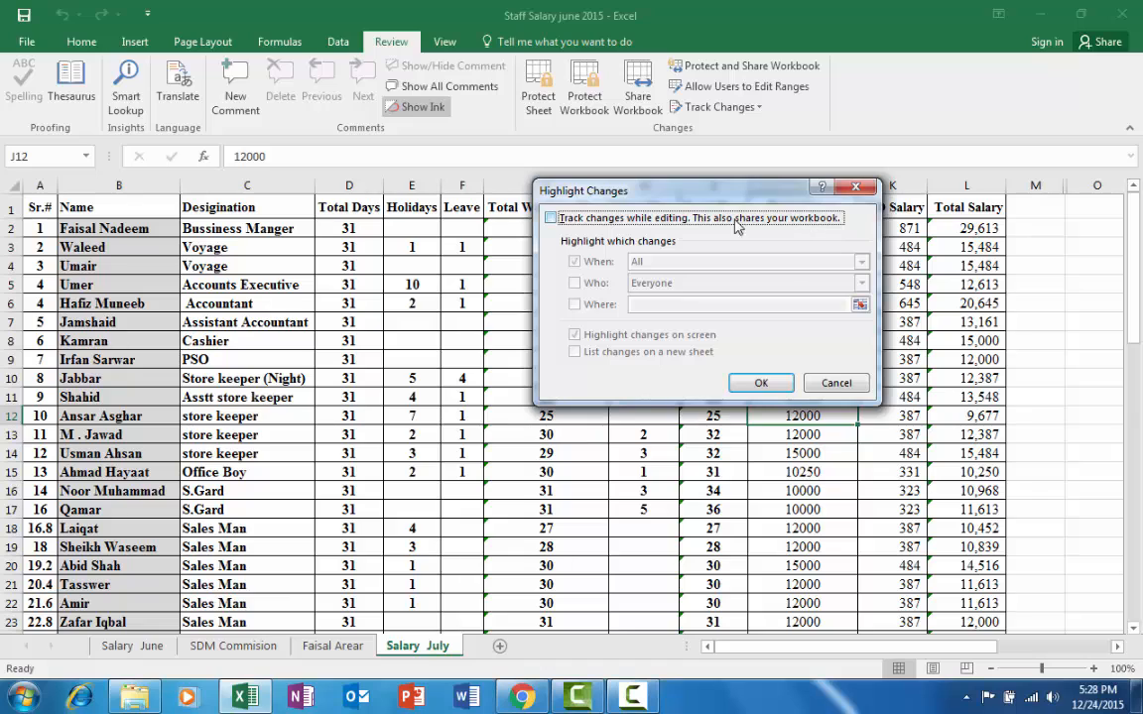
drag(695, 195, 717, 239)
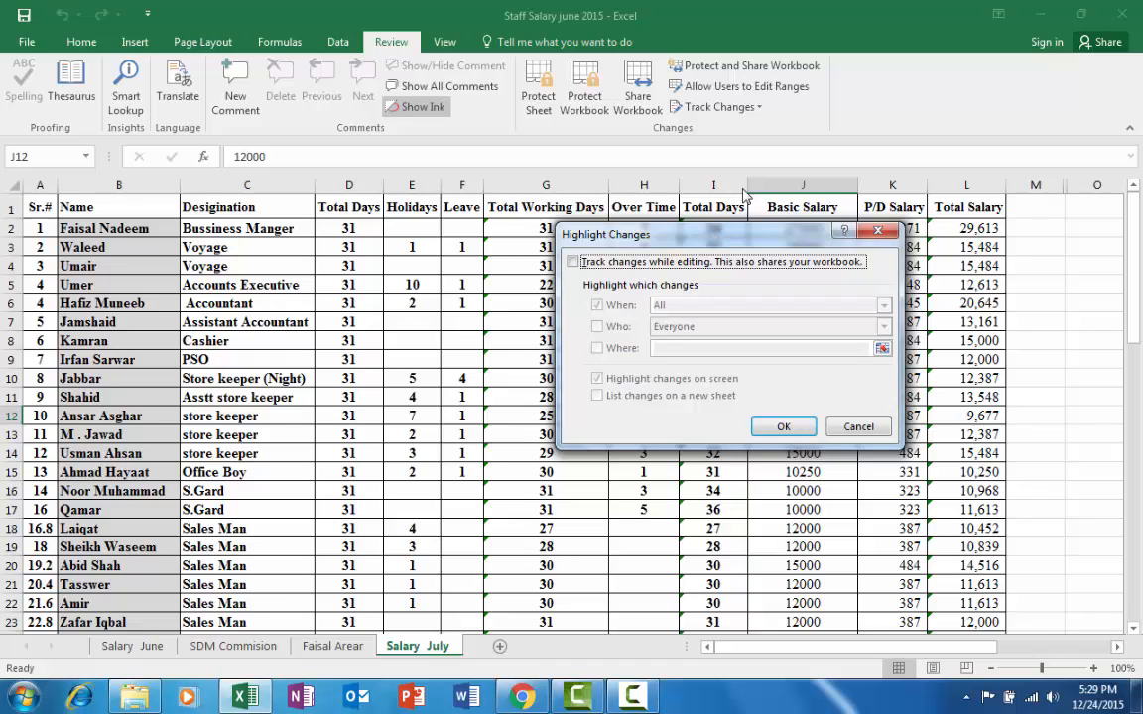
drag(737, 244, 707, 243)
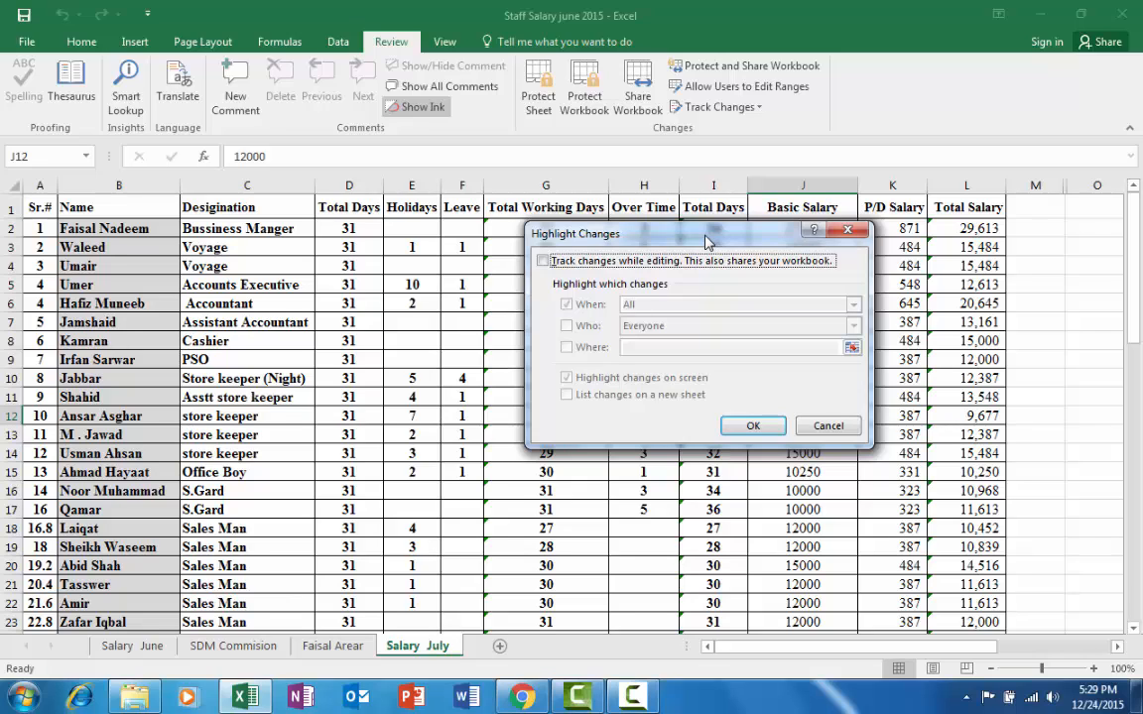
click(552, 263)
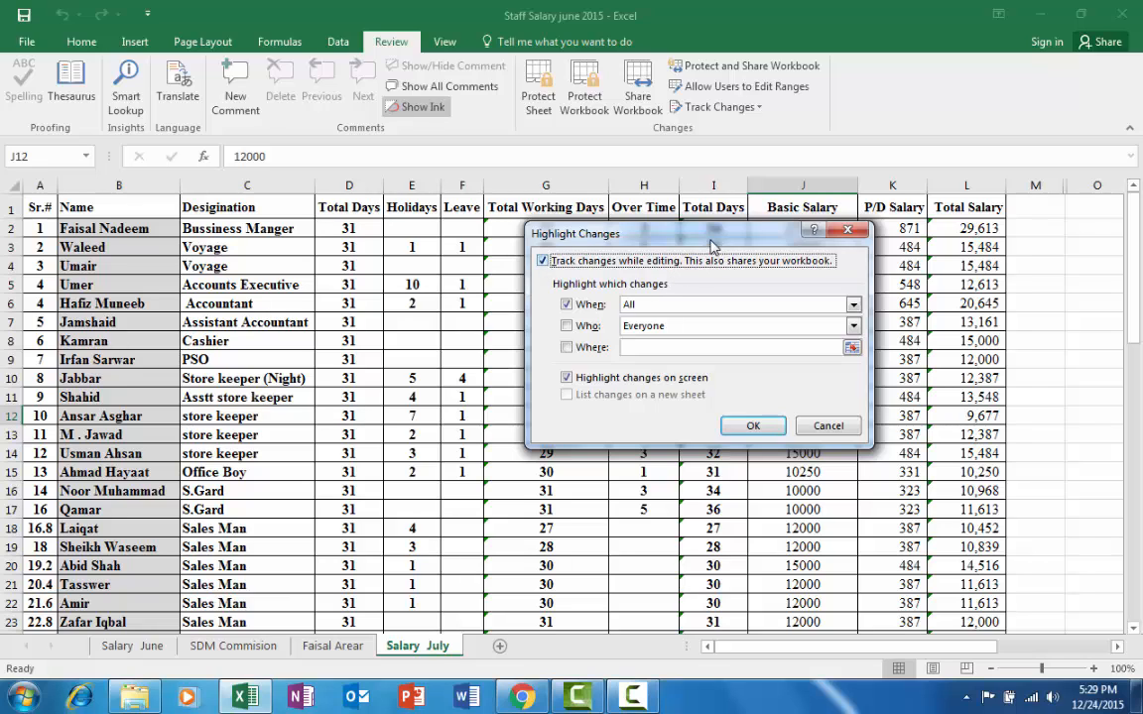
drag(644, 230, 639, 201)
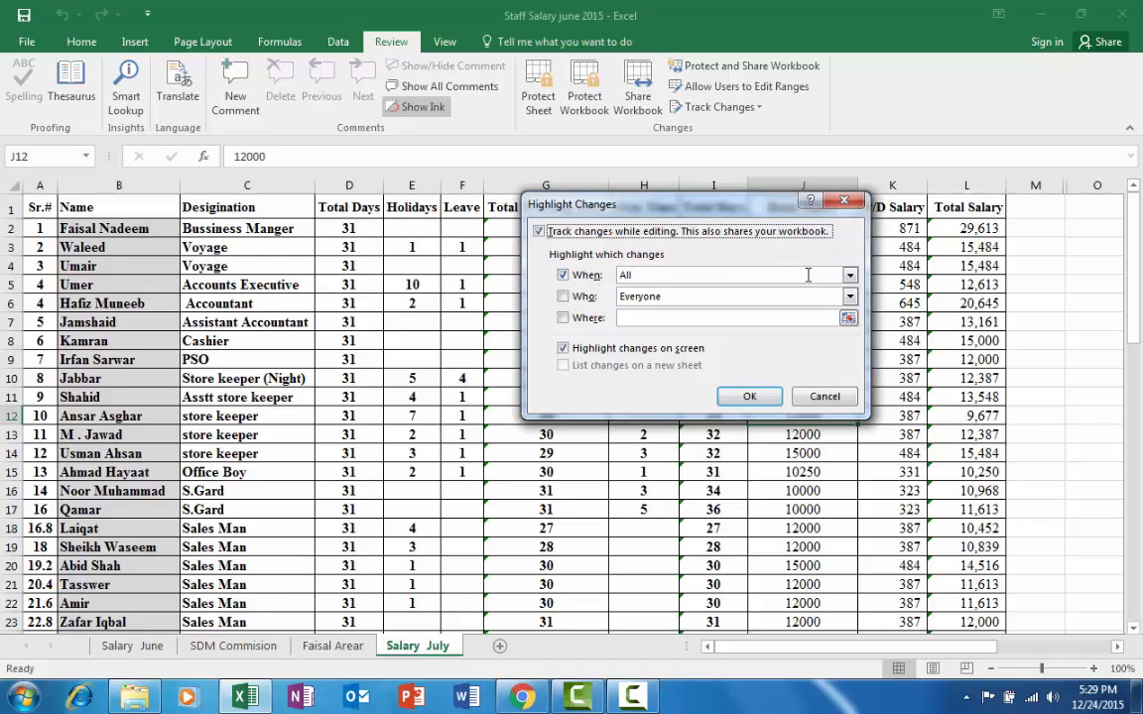
Step: Highlight all changes made by everyone on screen, and apply the tracking settings, allowing the workbook to be saved
click(849, 276)
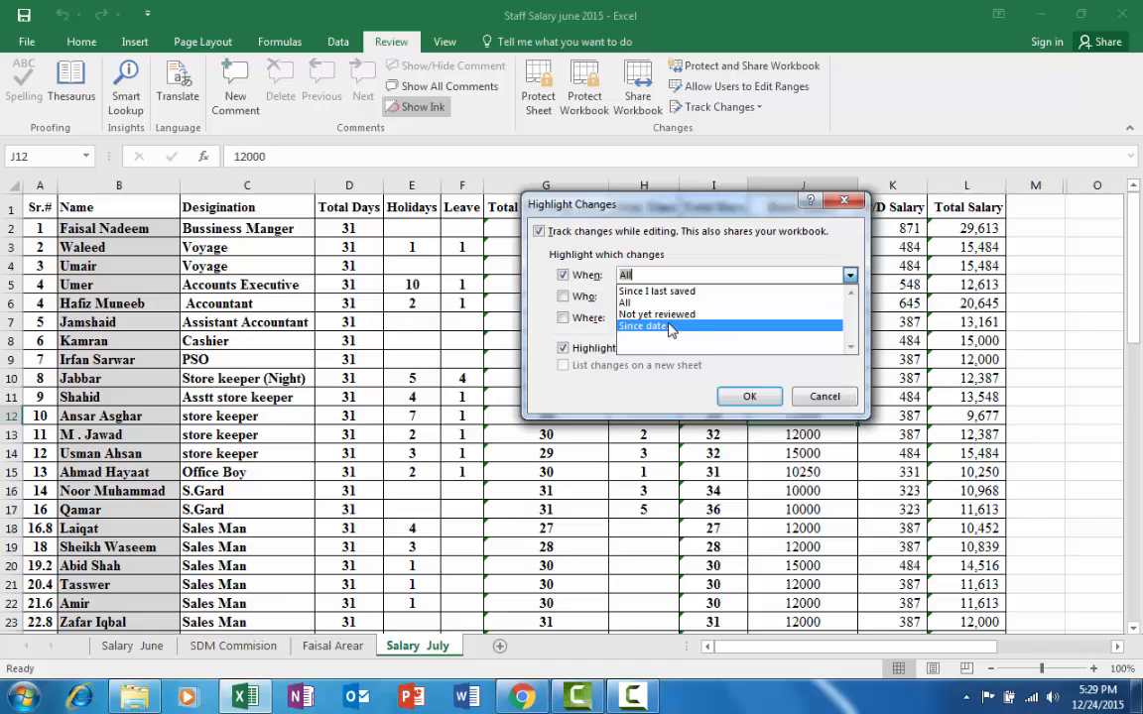
click(675, 253)
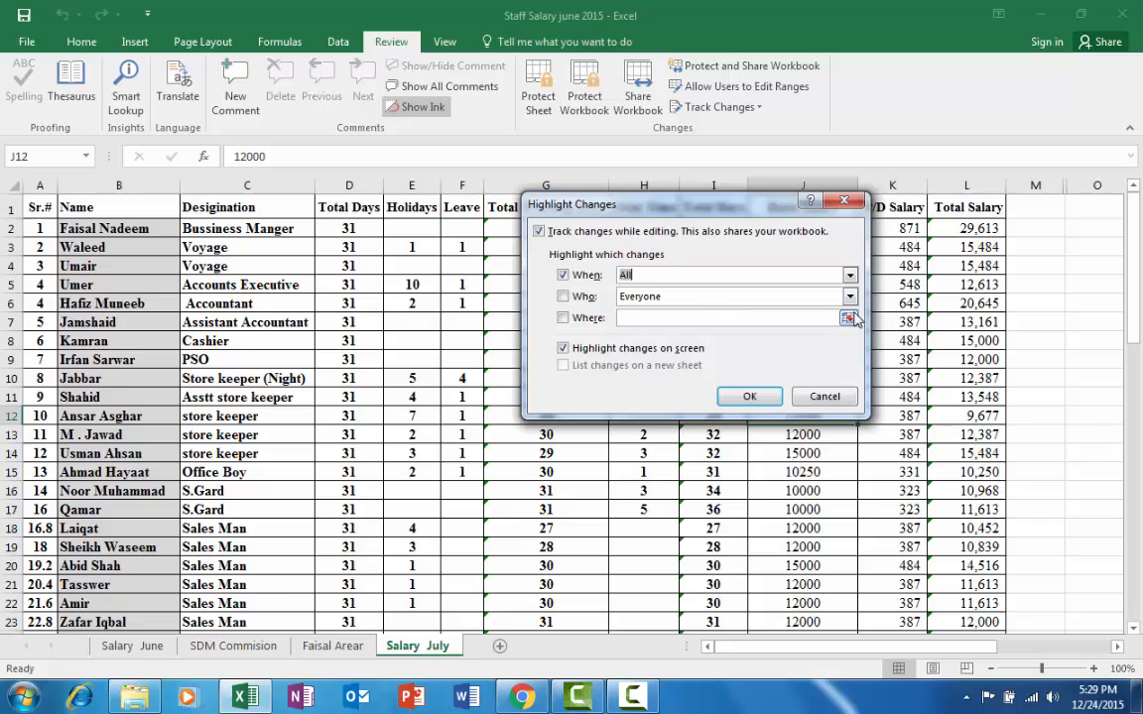
click(850, 296)
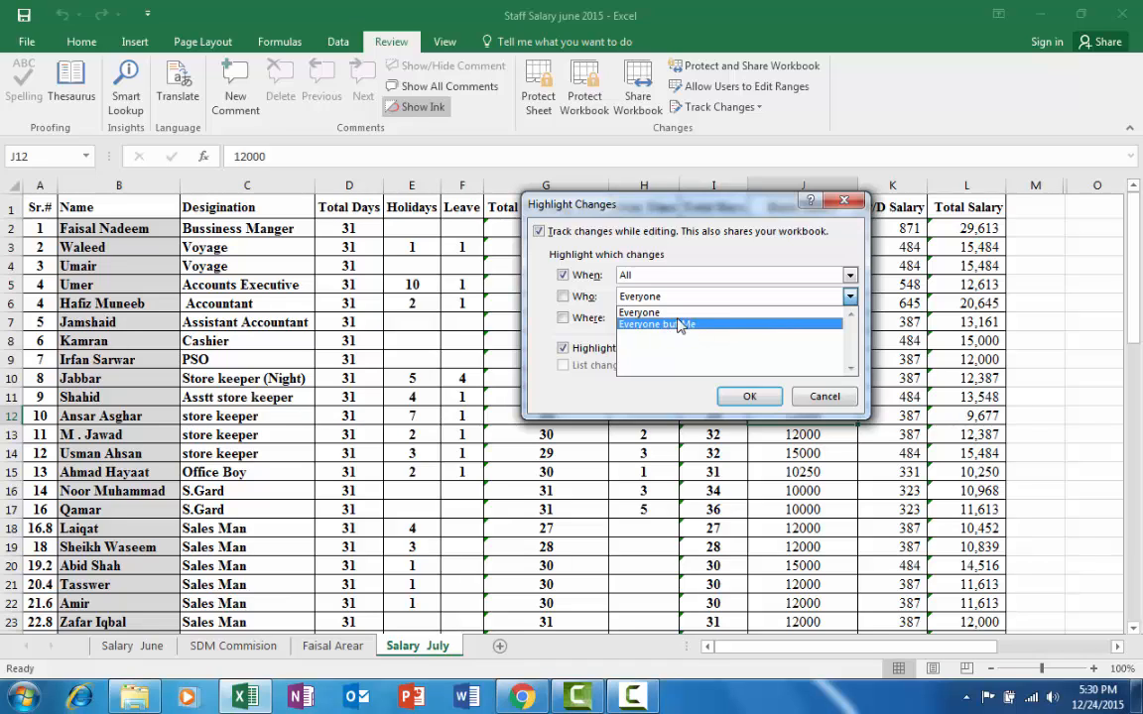
click(671, 313)
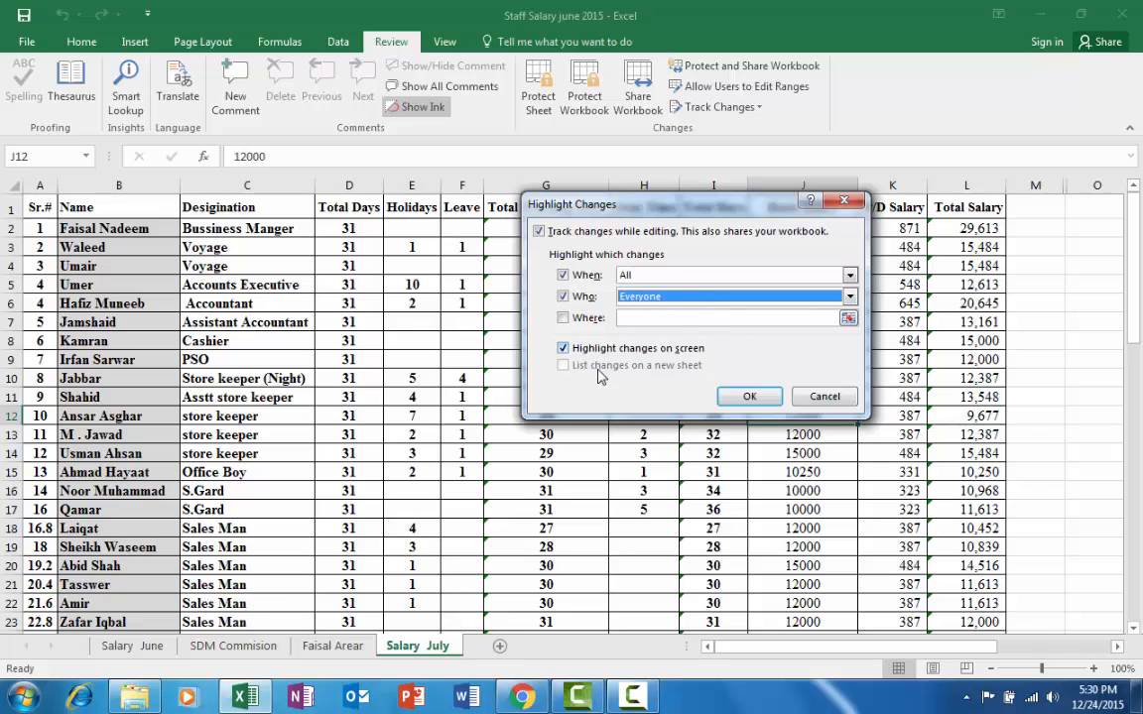
click(751, 396)
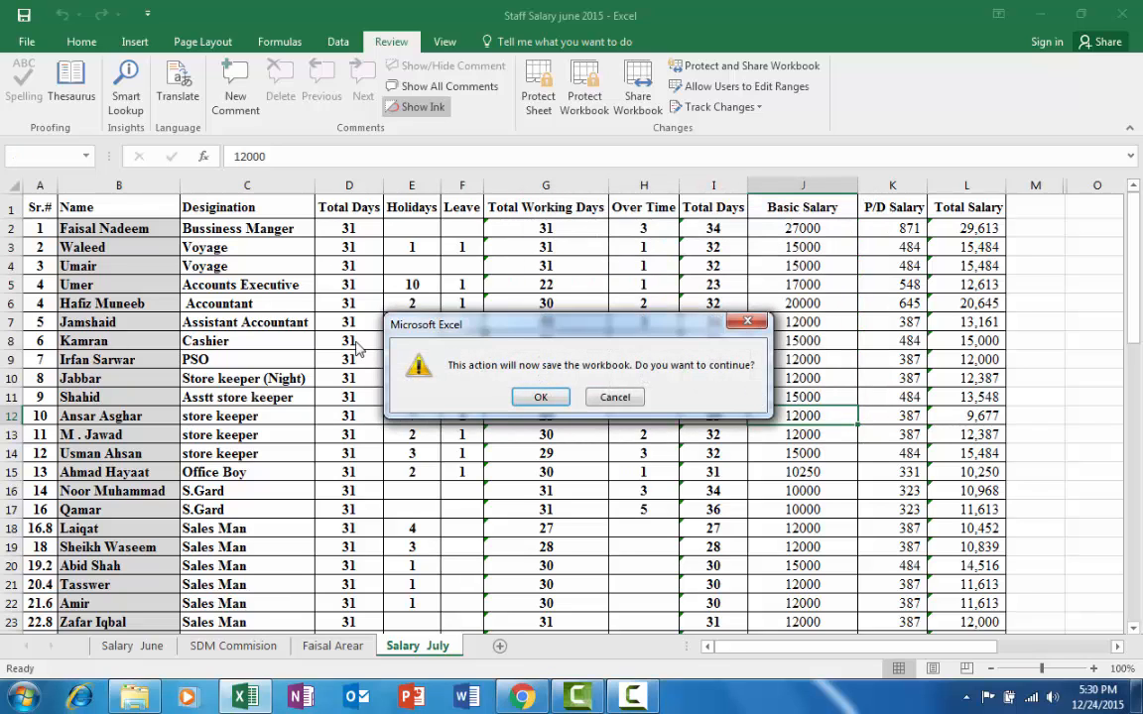
click(541, 396)
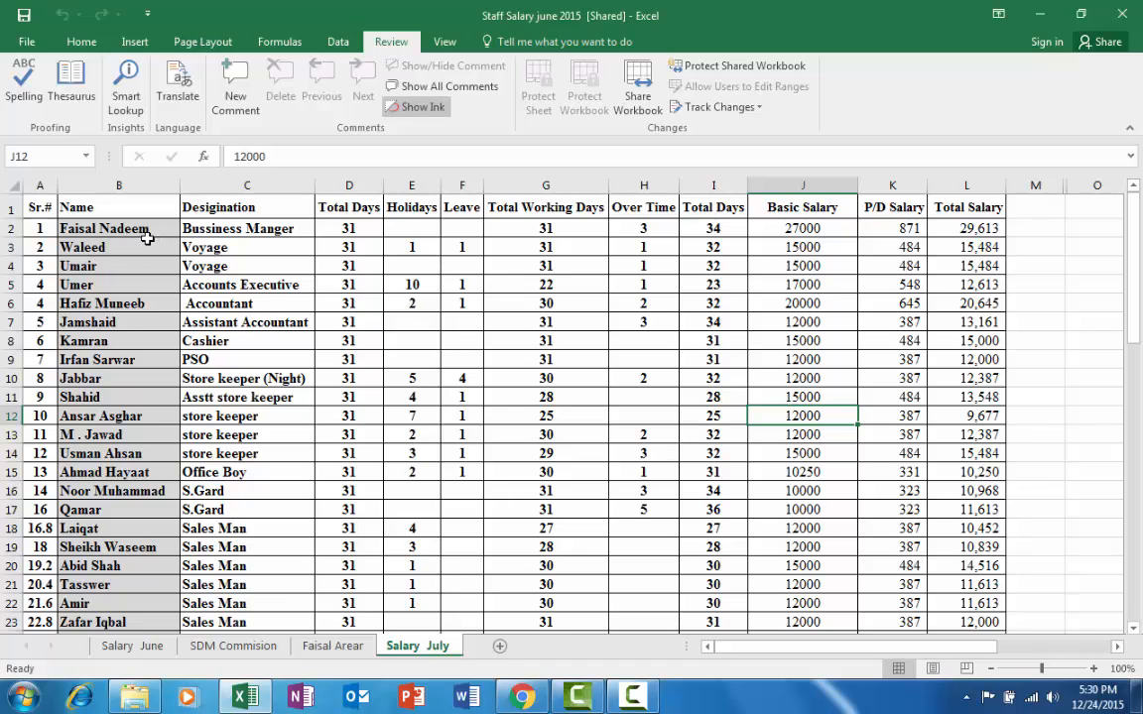
Step: Change the Business Manager's basic salary in cell J2 to 30000 and view the cell's change note
click(800, 226)
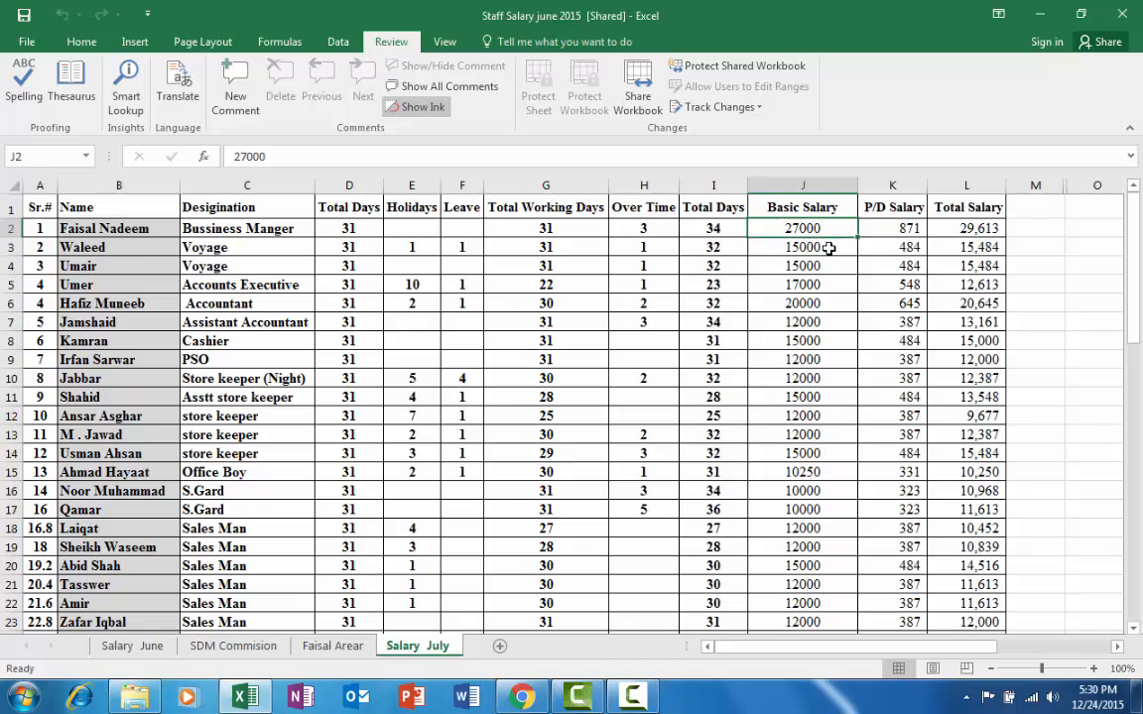
text(30)
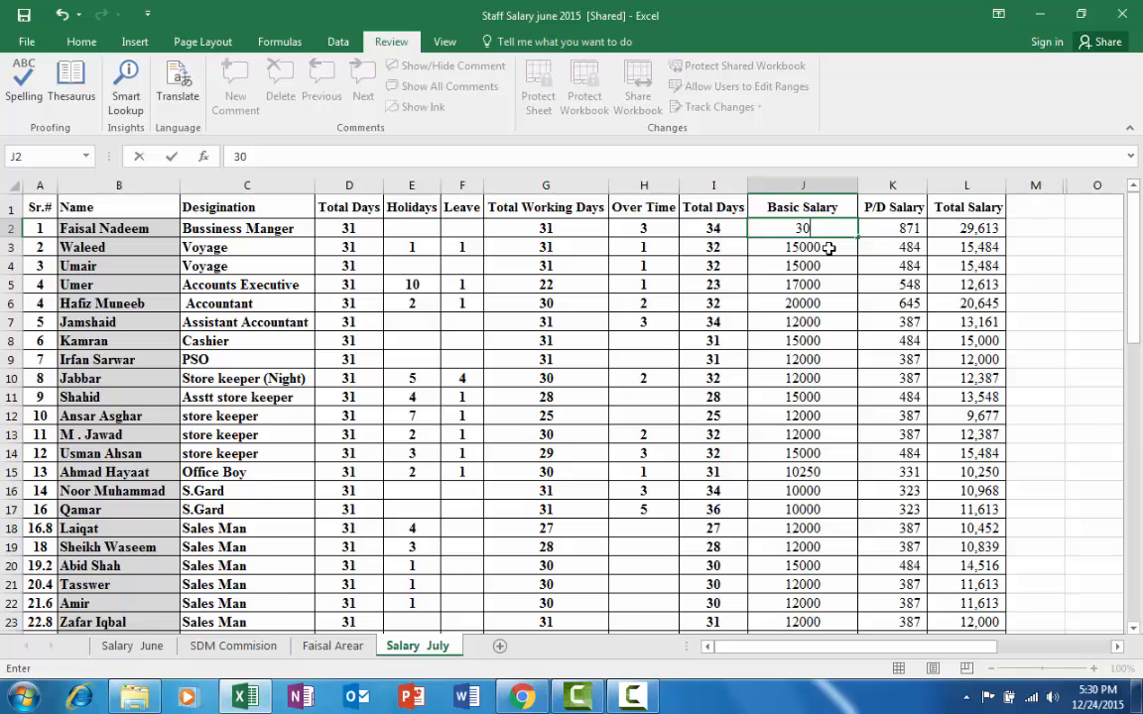
text(000)
key(Return)
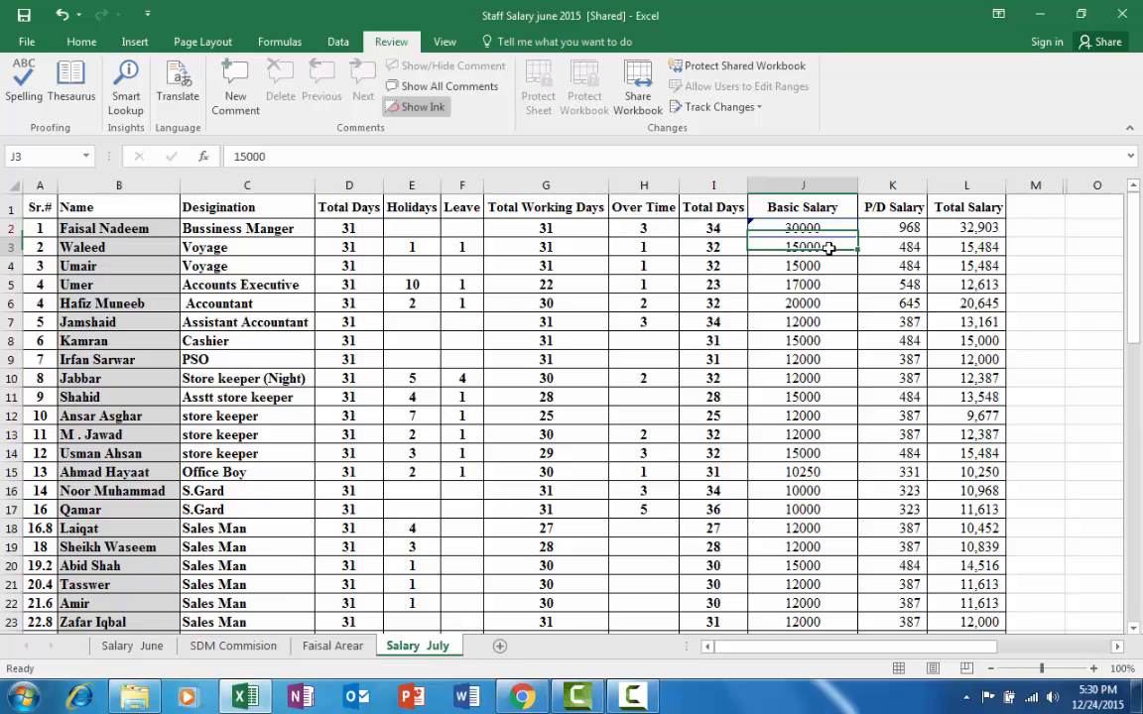
key(Down)
key(Down)
key(Down)
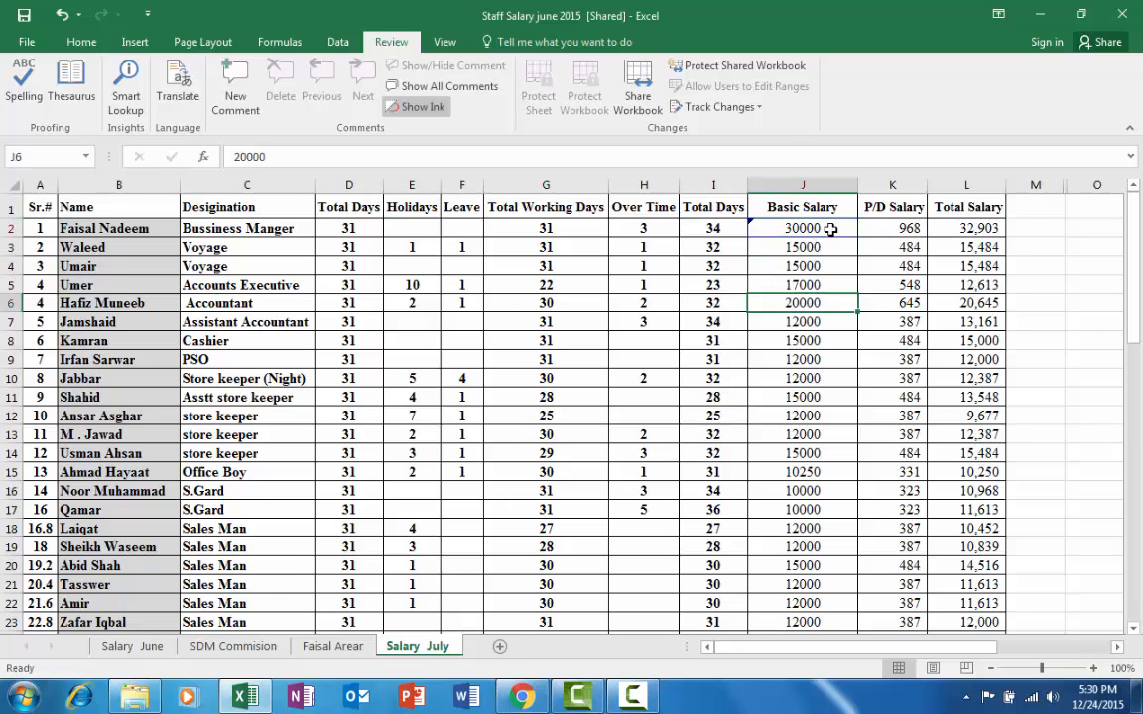
mouse_move(830, 230)
Step: Change the Assistant Accountant's overtime in cell H7 to 7 and view the cell's change note
click(646, 324)
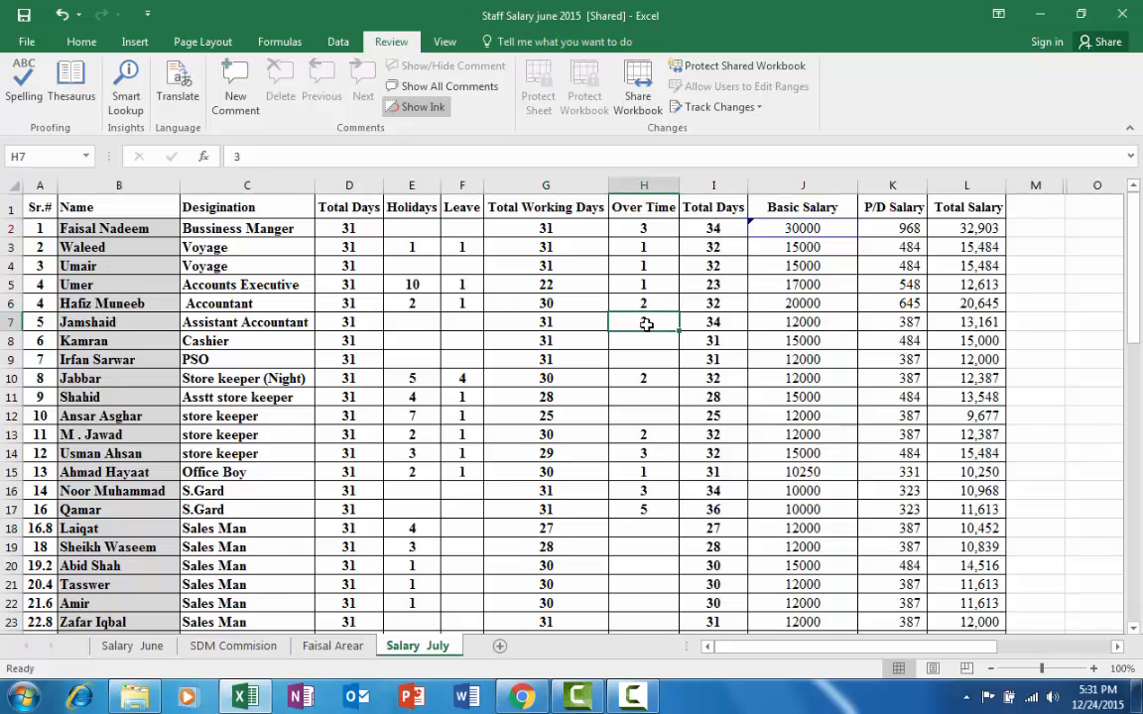
text(7)
key(Return)
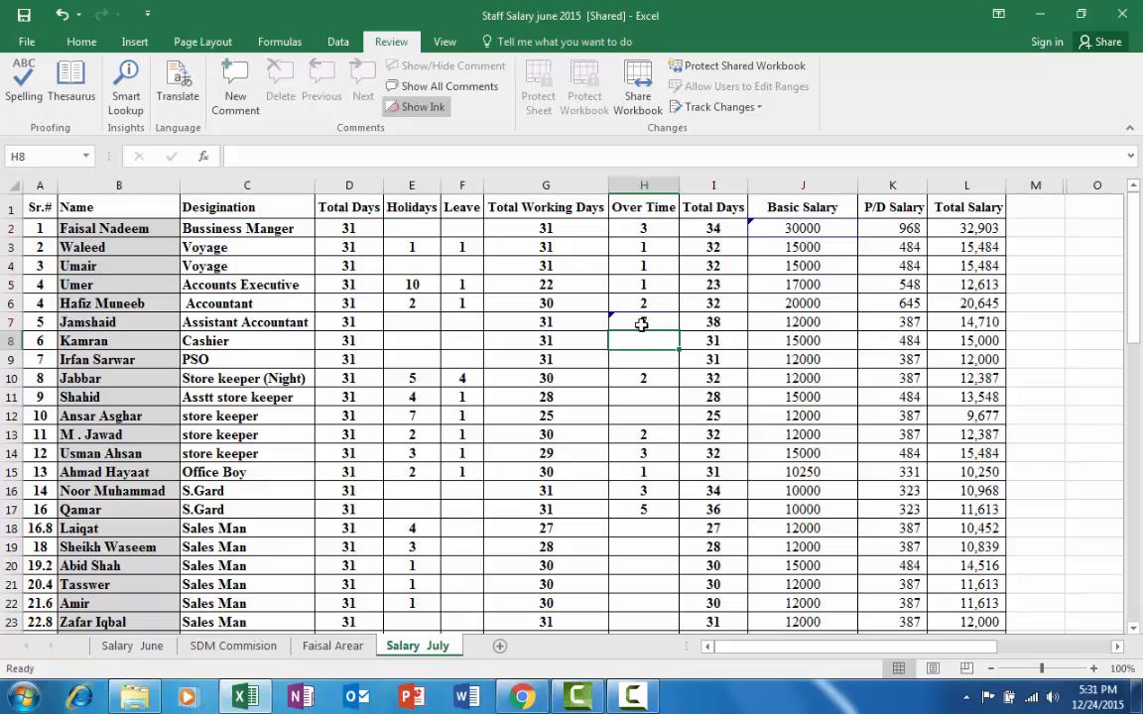
mouse_move(643, 325)
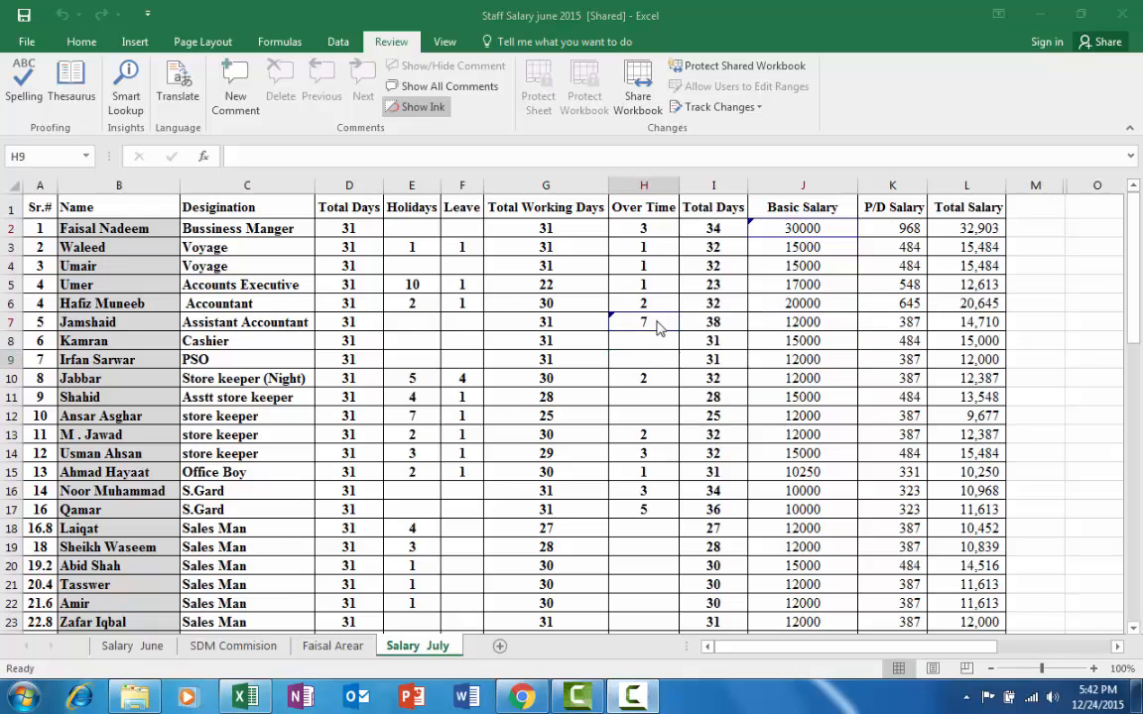
Step: Start the accept/reject review of tracked changes, limited to those not yet reviewed and made by everyone
click(759, 111)
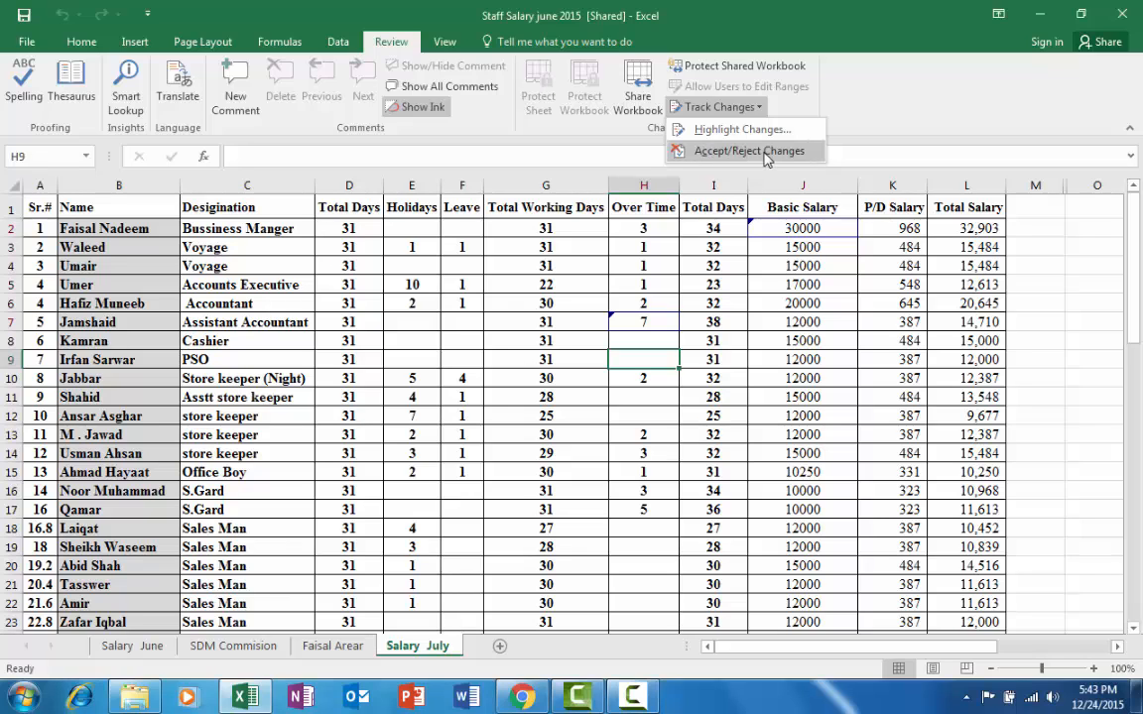
click(766, 159)
drag(749, 162, 790, 203)
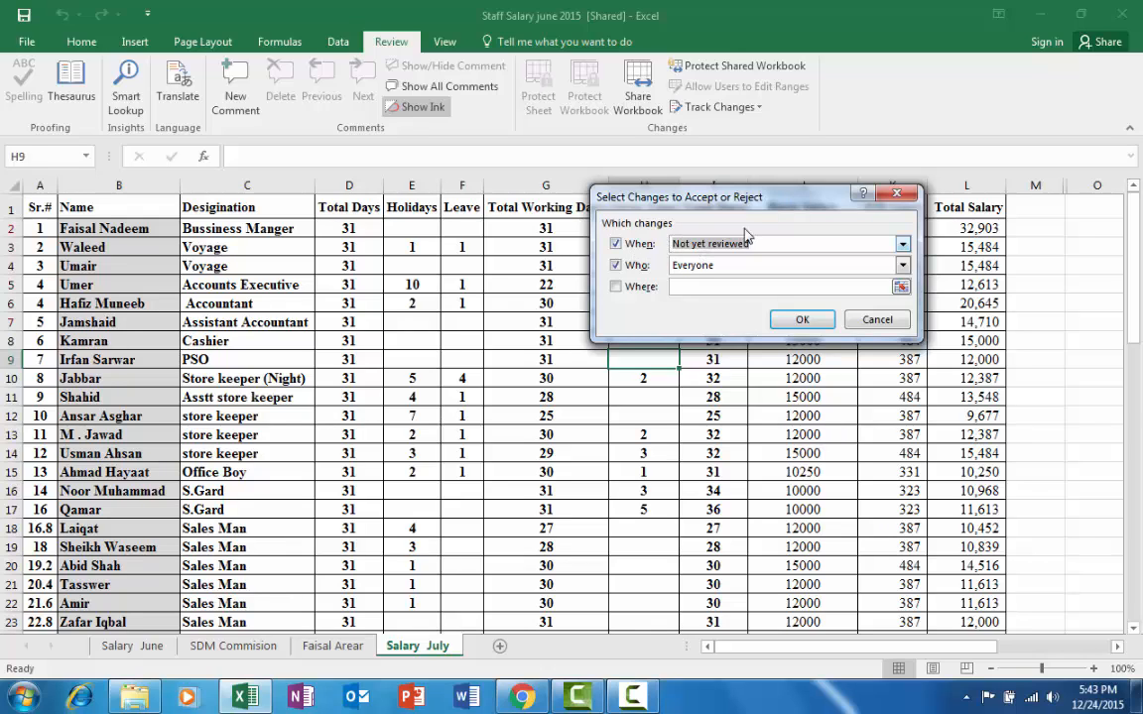
drag(765, 202, 759, 188)
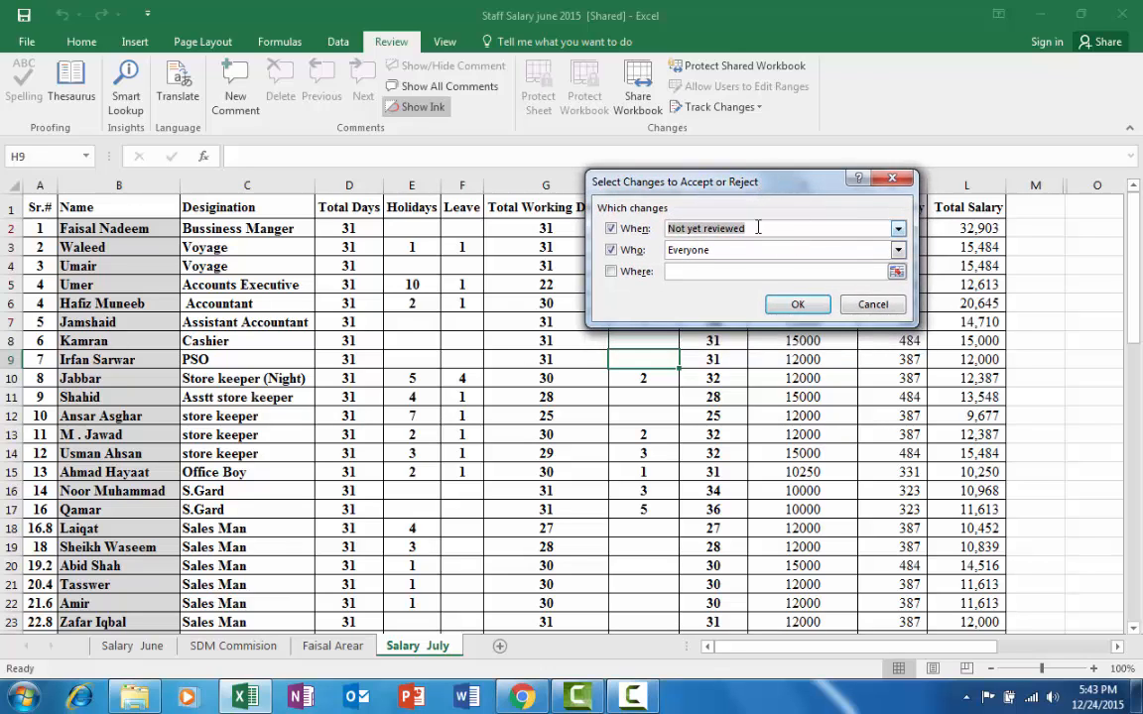
click(897, 228)
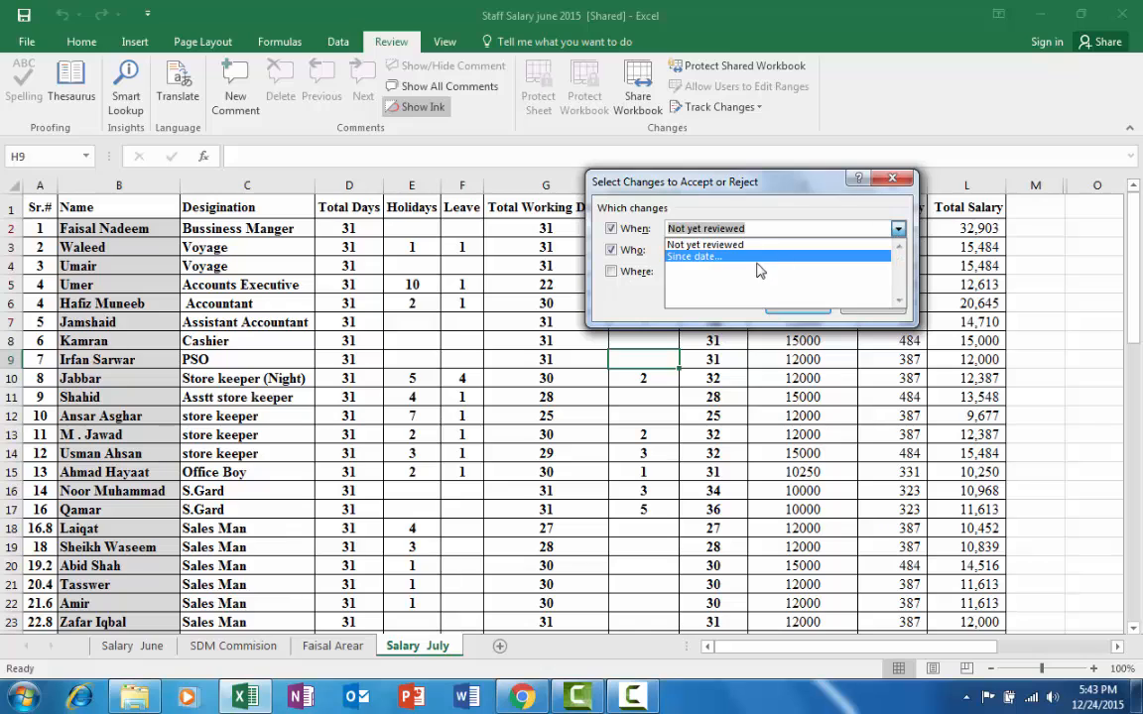
click(769, 232)
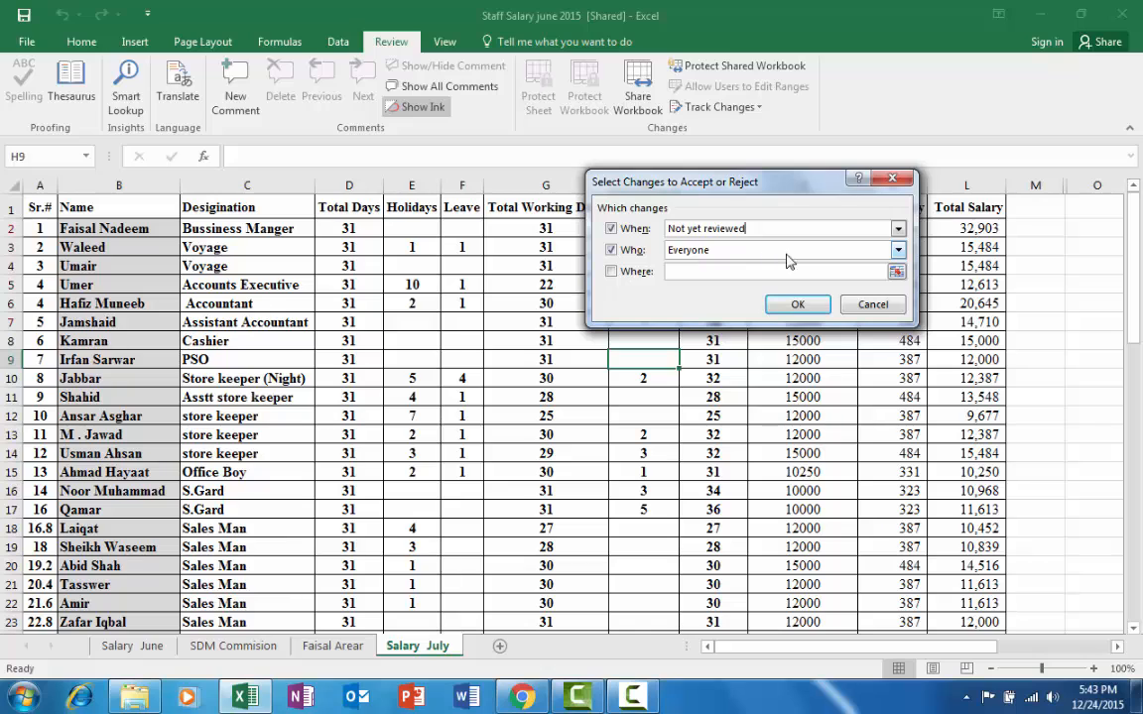
click(897, 251)
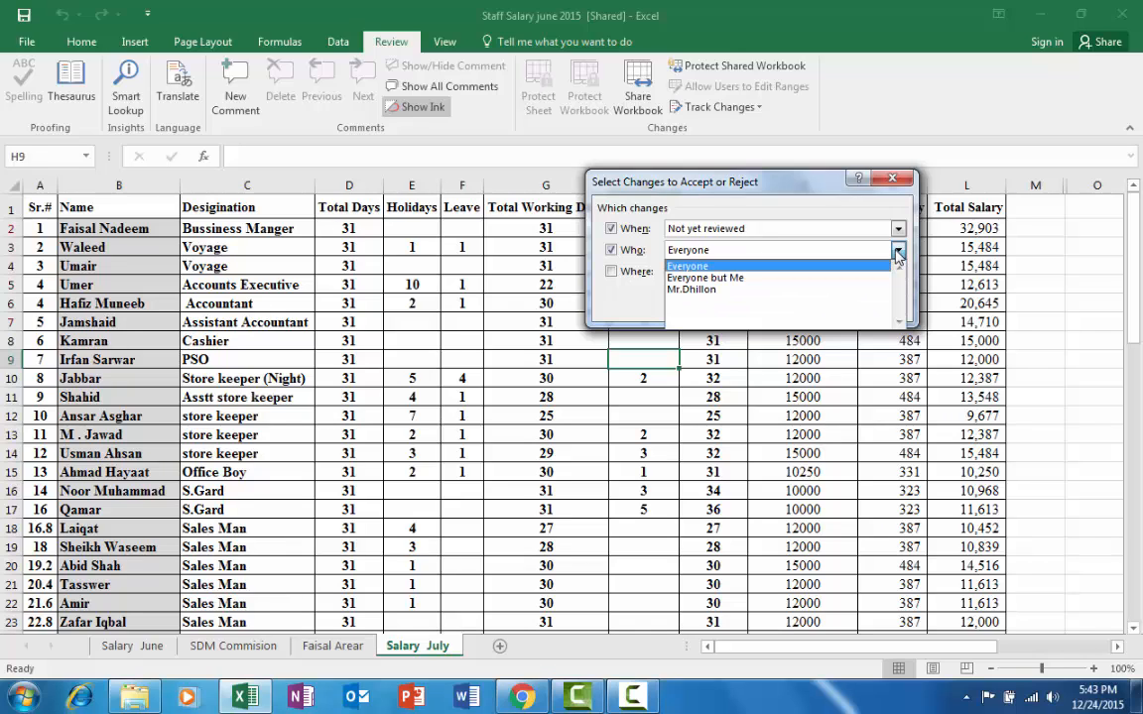
click(897, 253)
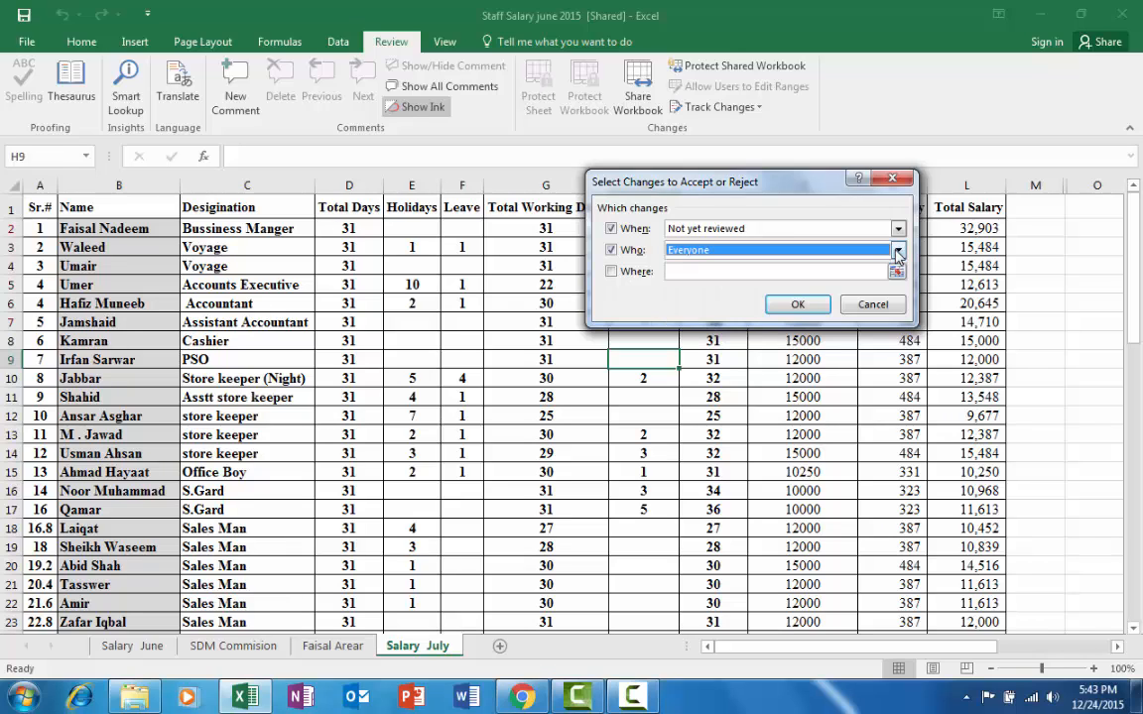
click(897, 253)
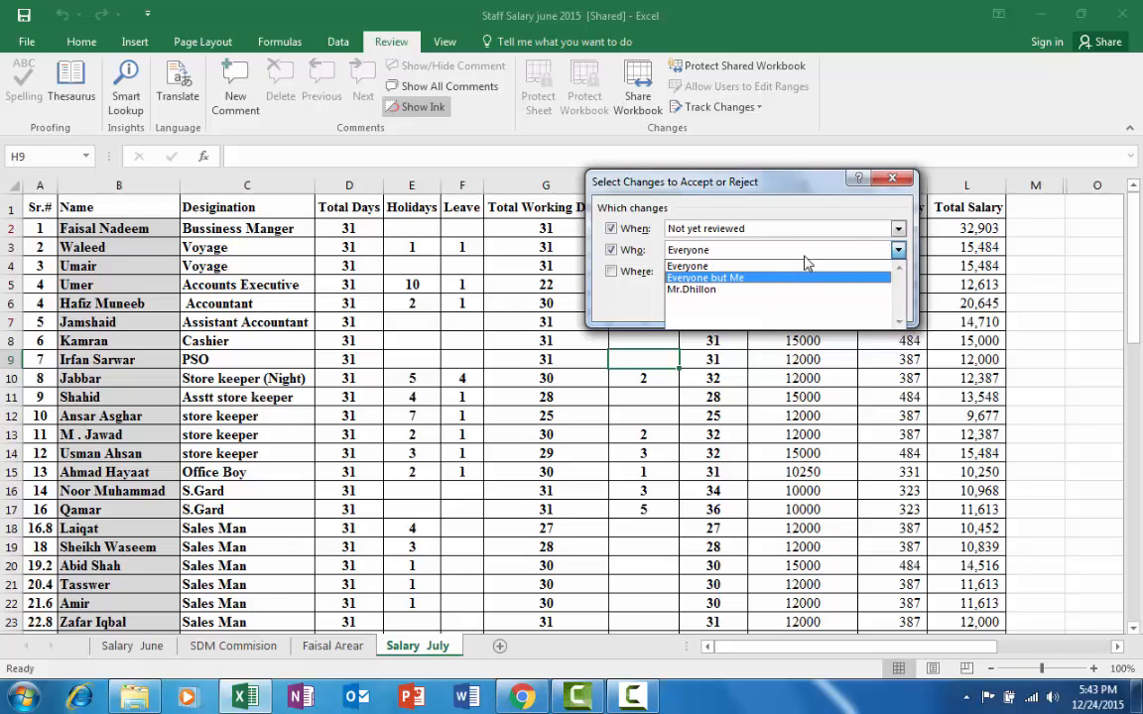
click(900, 252)
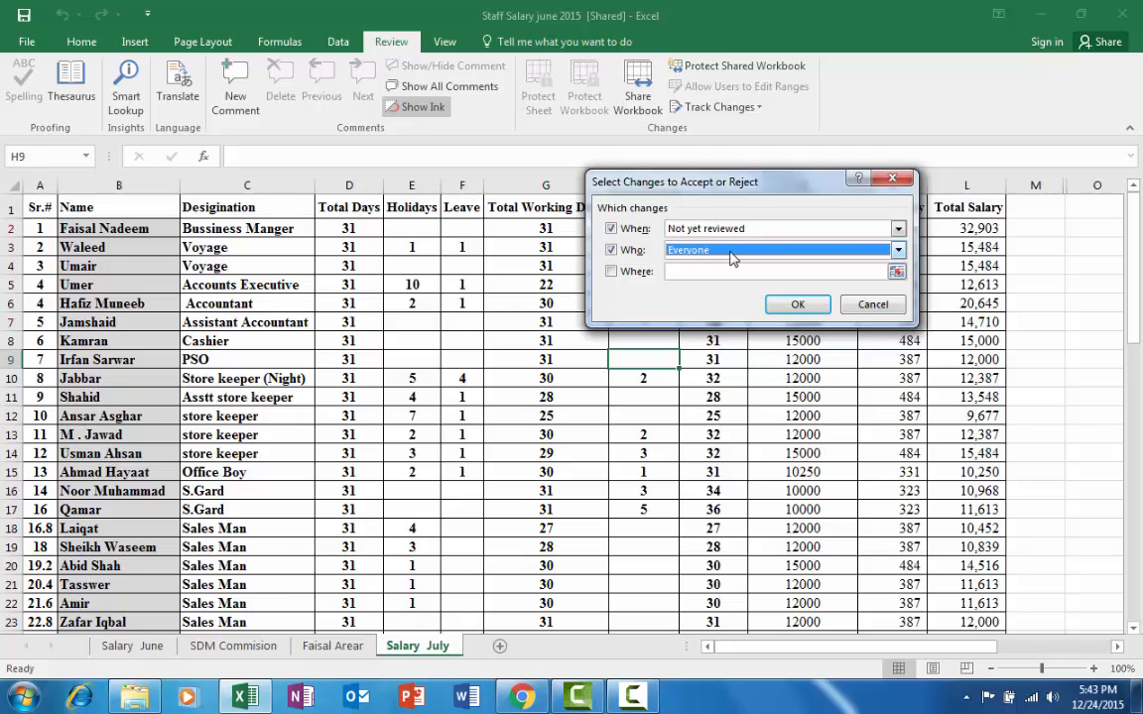
click(799, 306)
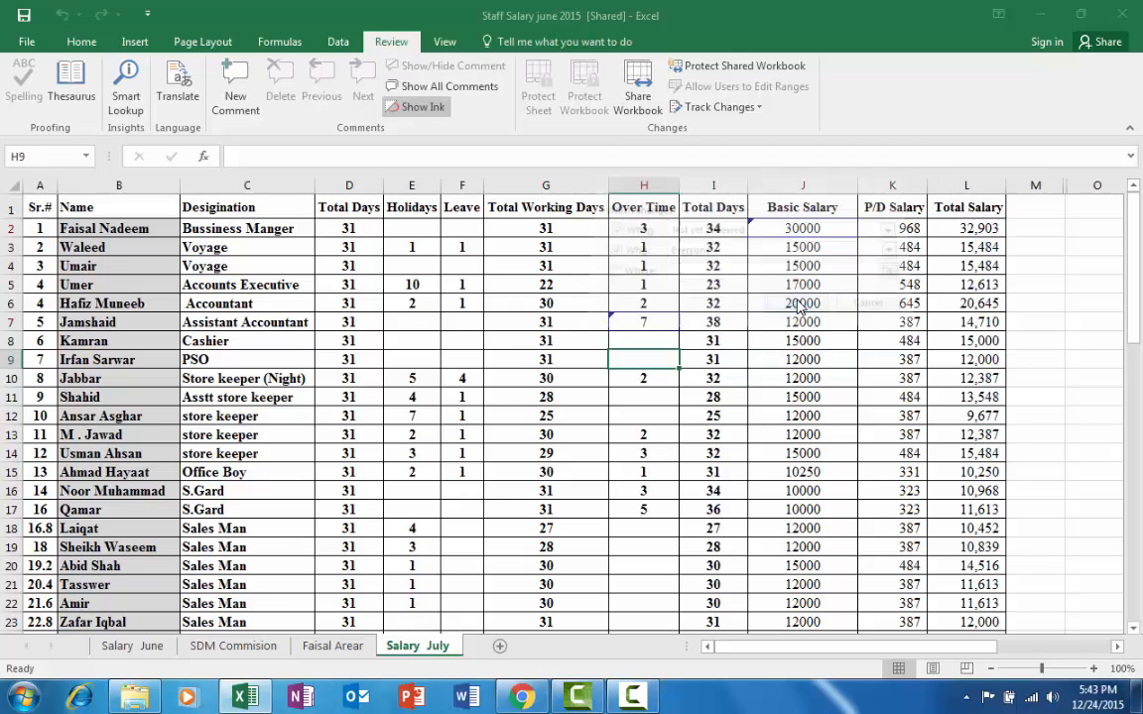
Step: Reject the tracked change to the basic salary in cell J2
drag(727, 175, 751, 226)
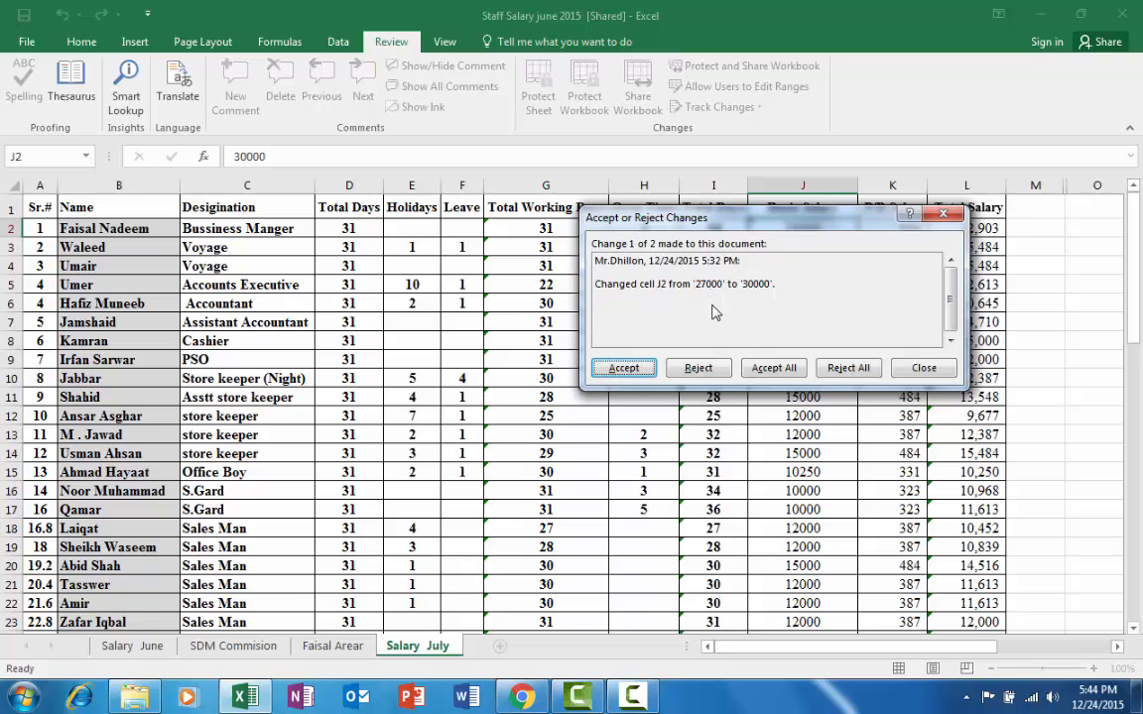
drag(674, 212, 709, 215)
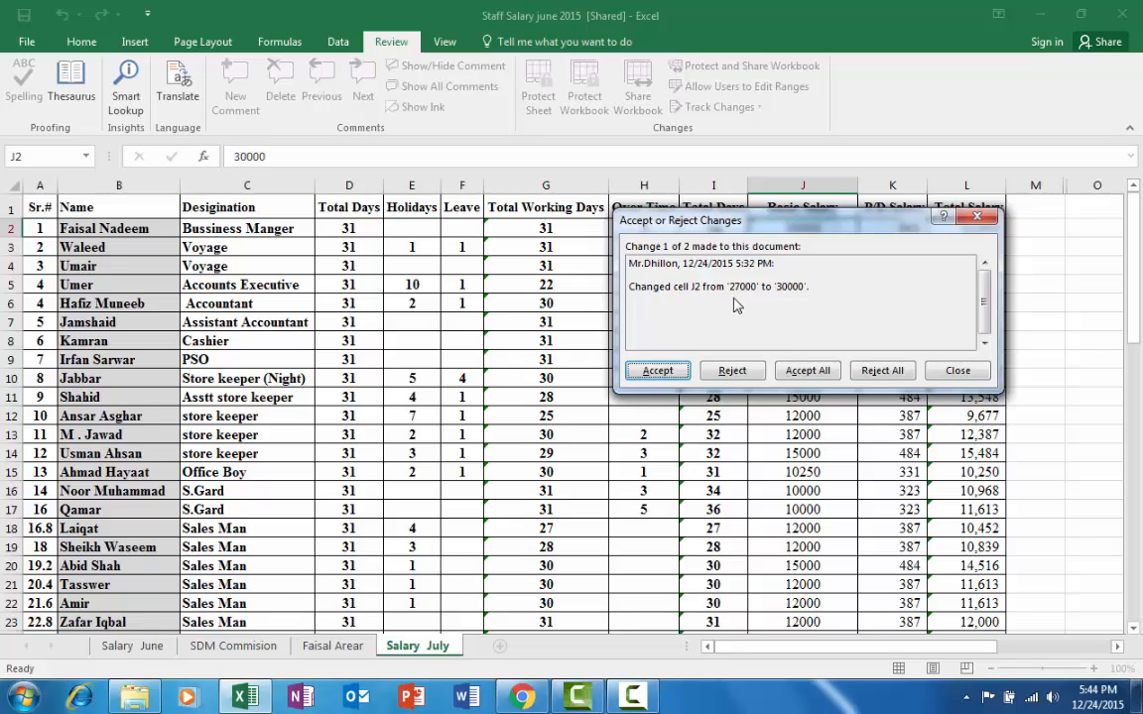
click(734, 371)
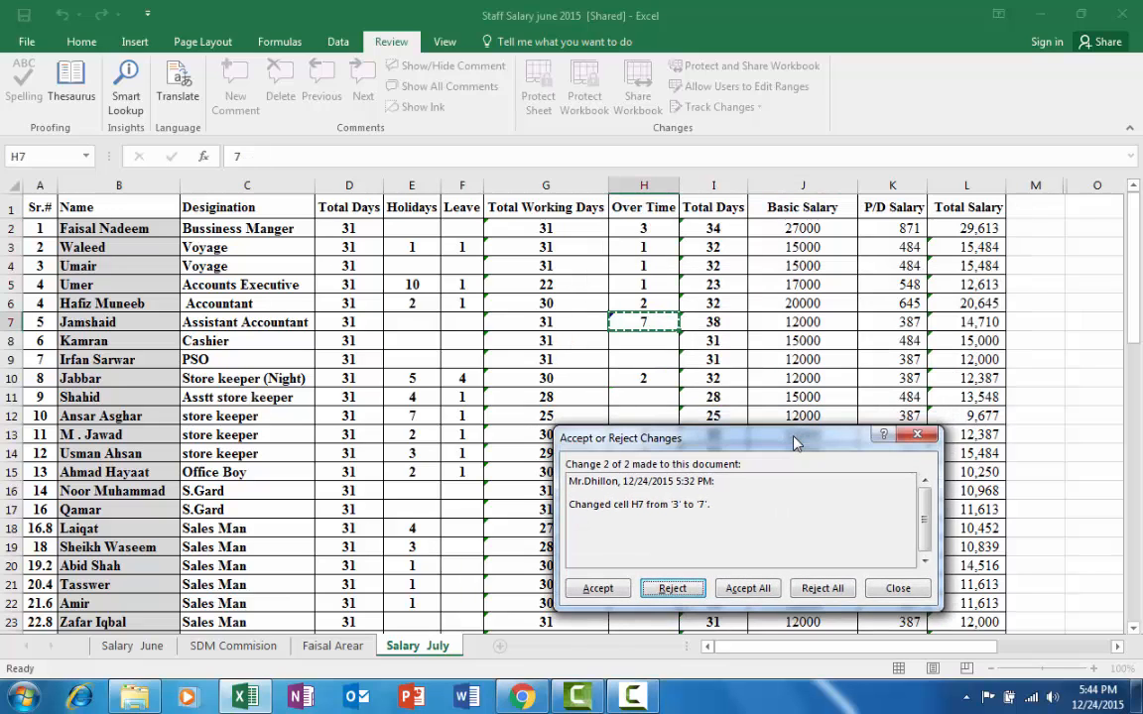
Step: Accept the tracked overtime change in cell H7 and view the cell's change note
drag(802, 440, 866, 365)
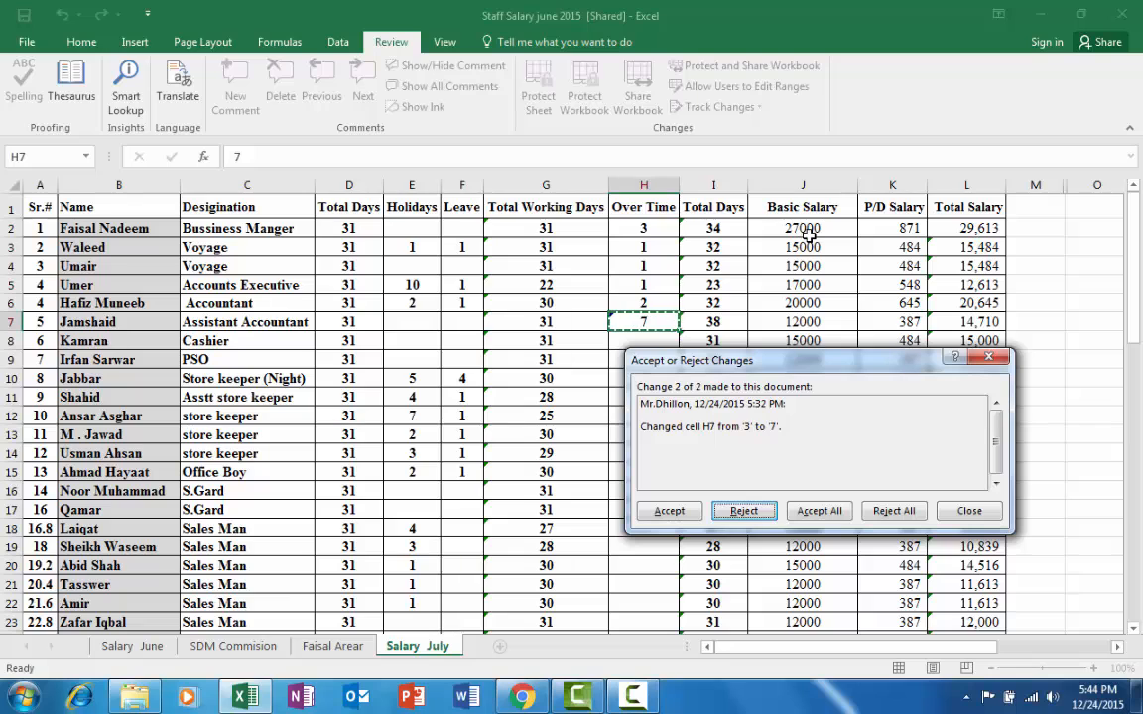
drag(809, 359, 816, 243)
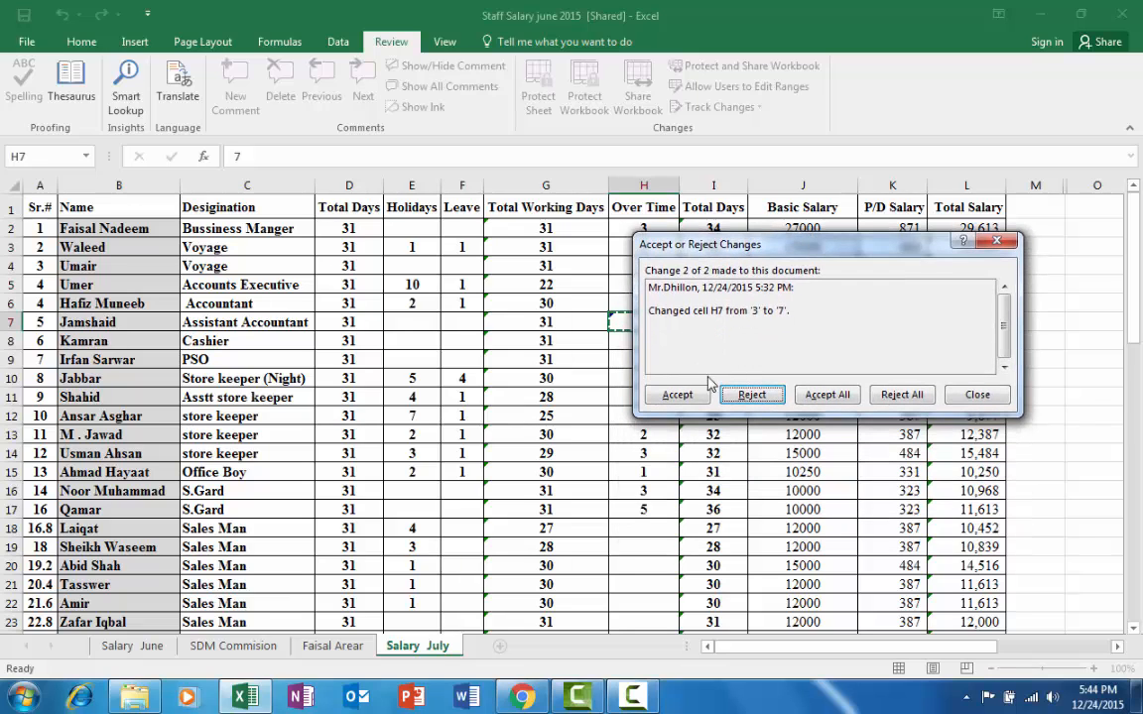
click(677, 395)
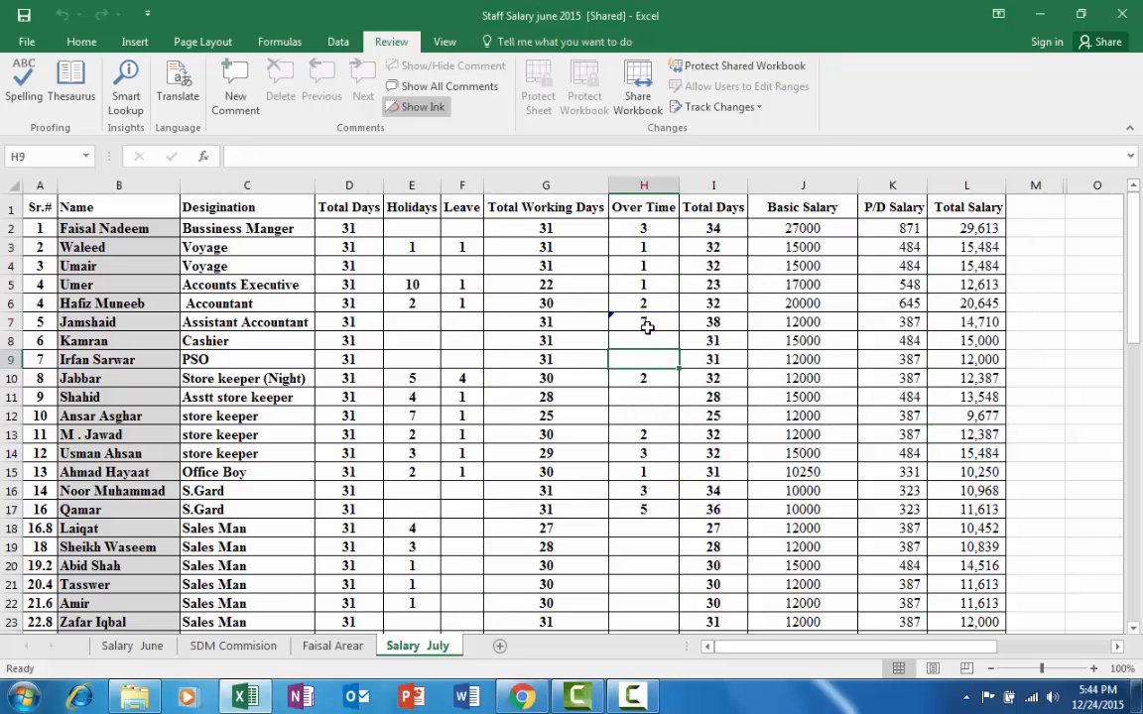
mouse_move(656, 326)
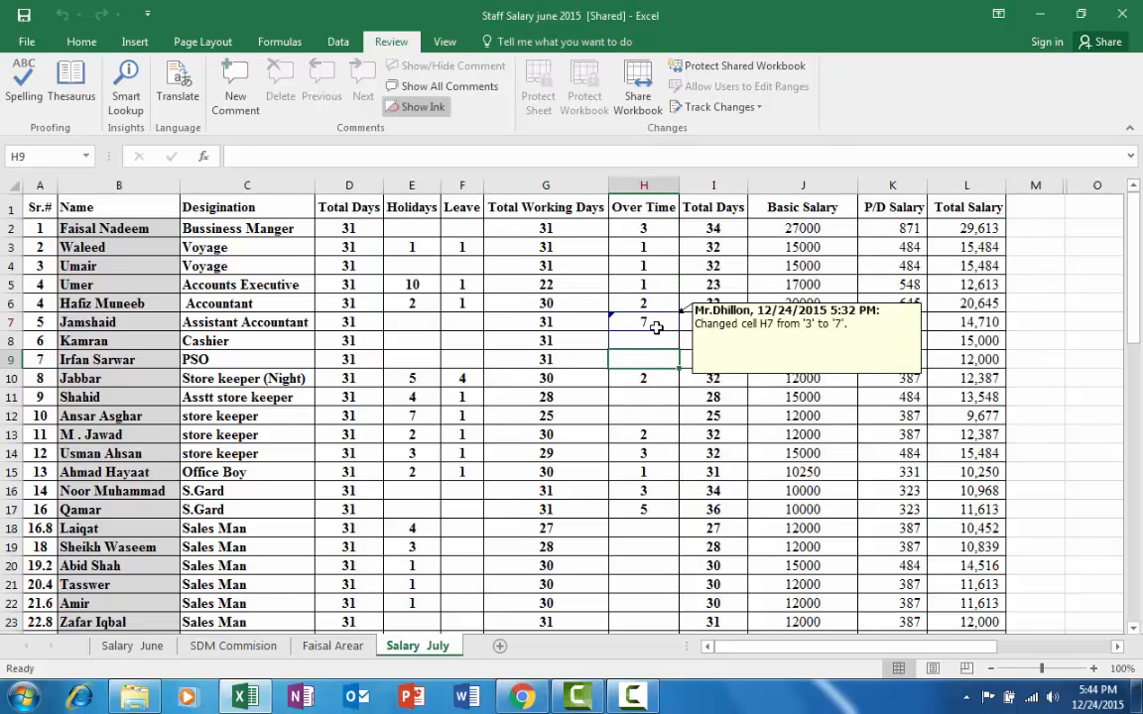